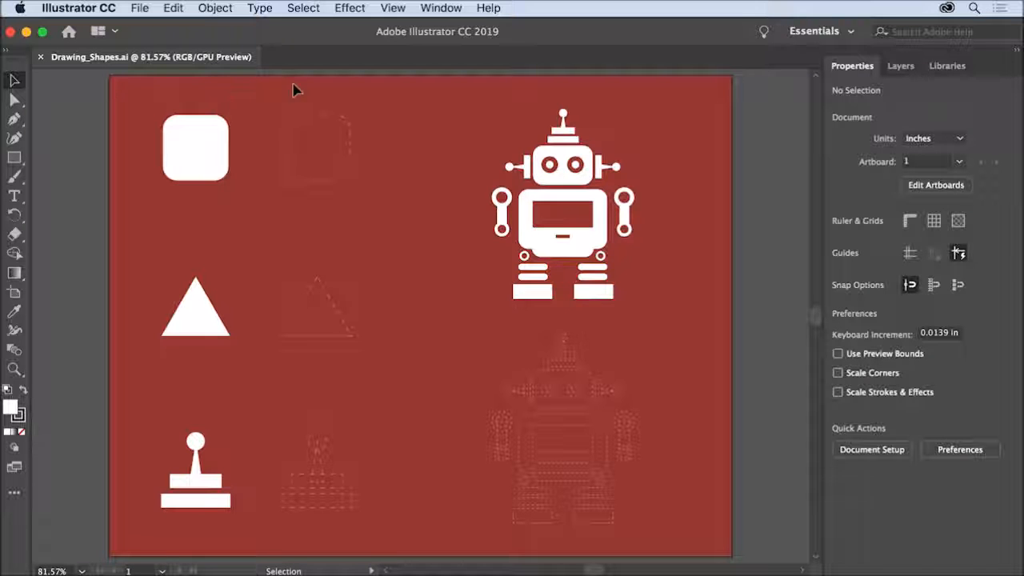
Fit the artboard in the window and select the small solid triangle to examine its bounding box.
{"action": "left_click", "coordinate": [393, 9]}
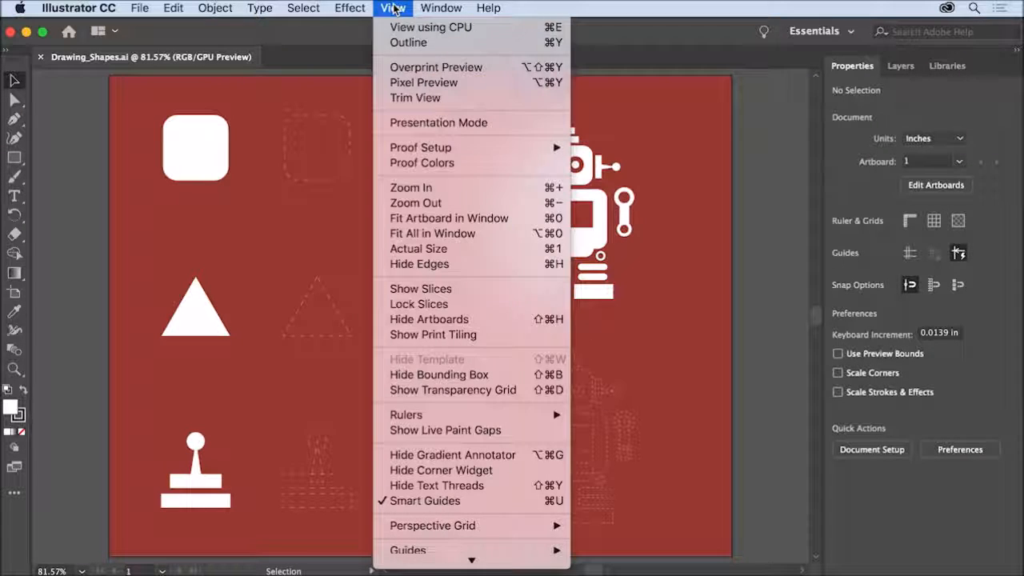
{"action": "left_click", "coordinate": [516, 220]}
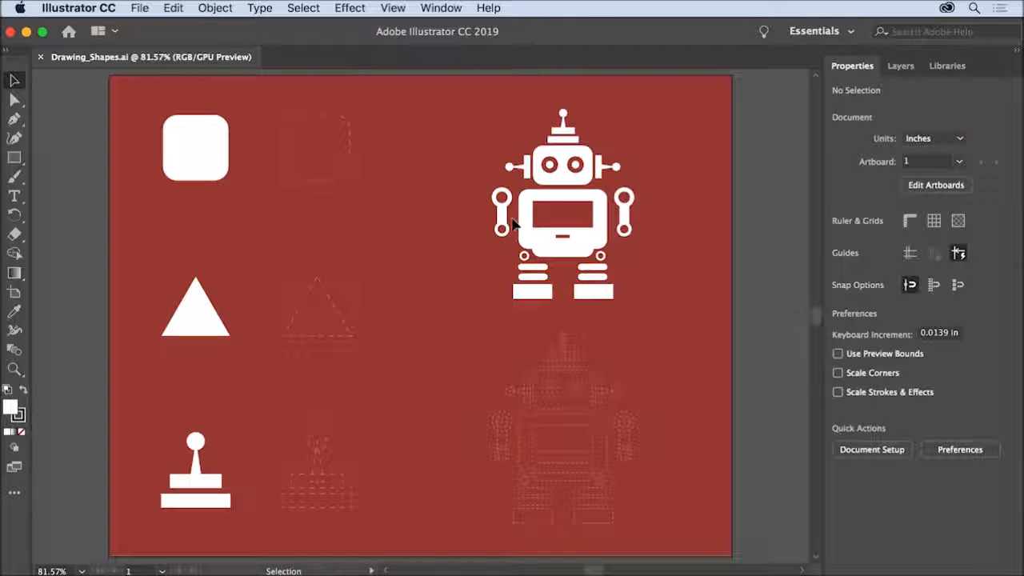
{"action": "left_click", "coordinate": [14, 81]}
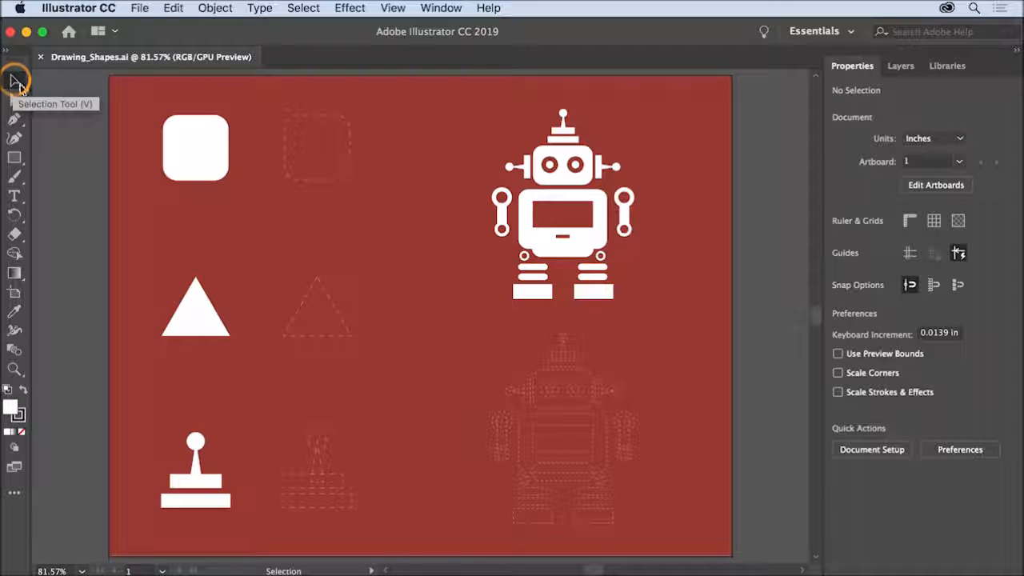
{"action": "left_click", "coordinate": [189, 318]}
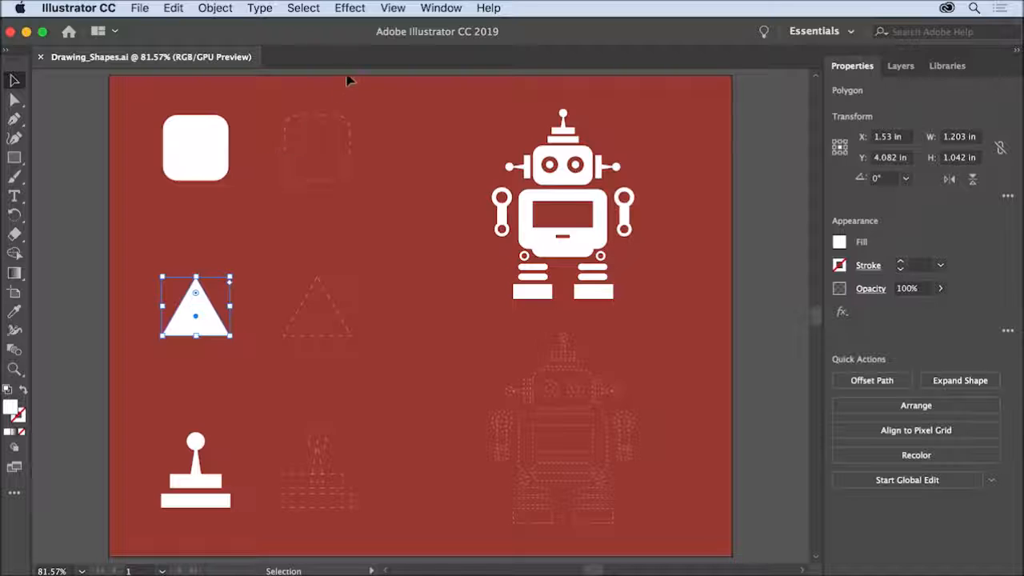
{"action": "left_click", "coordinate": [393, 9]}
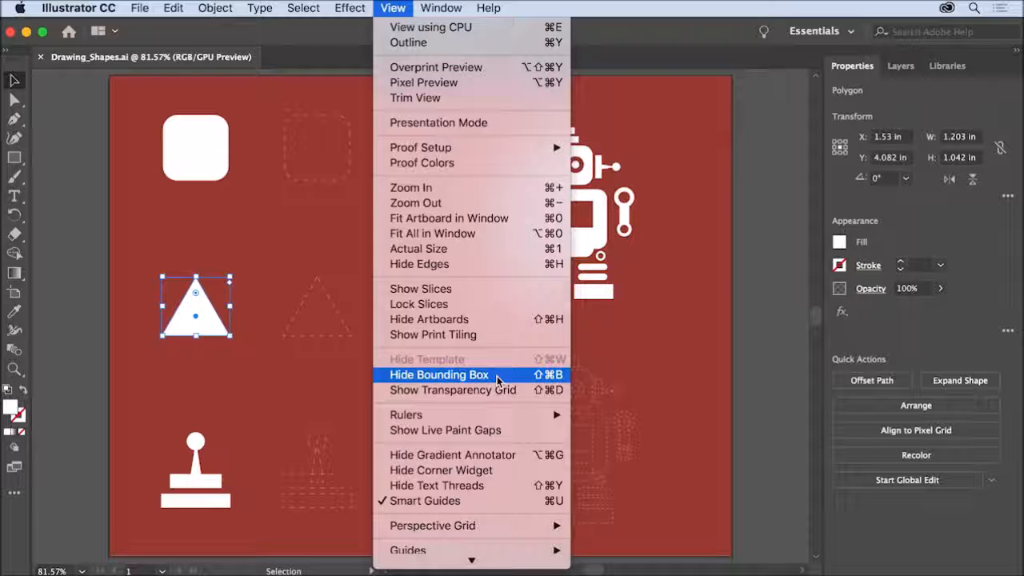
{"action": "left_click", "coordinate": [224, 358]}
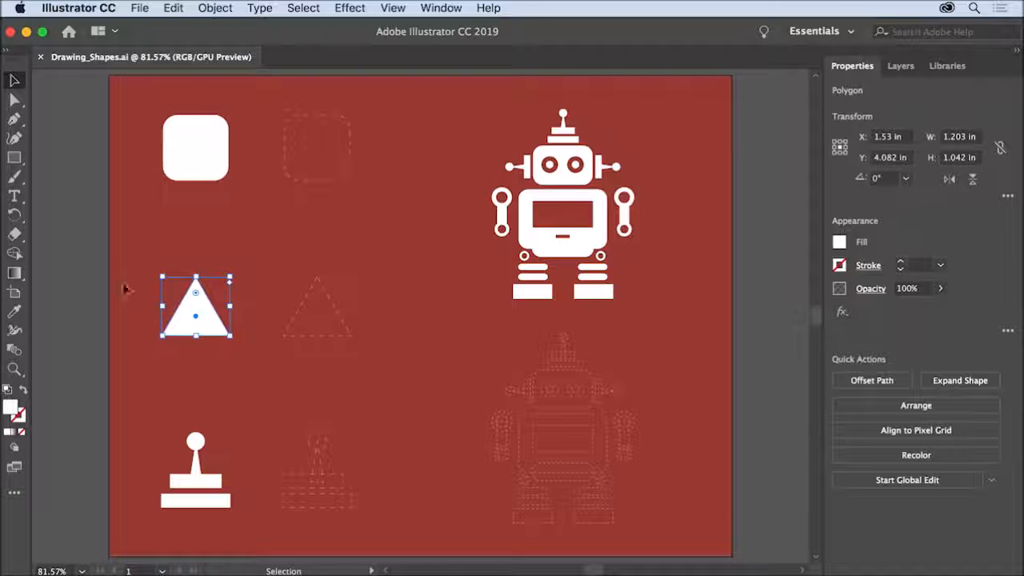
Draw a white rectangle about 1.77 in wide and 1.66 in high, starting at the upper-left corner of the dashed rounded square.
{"action": "left_click", "coordinate": [13, 159]}
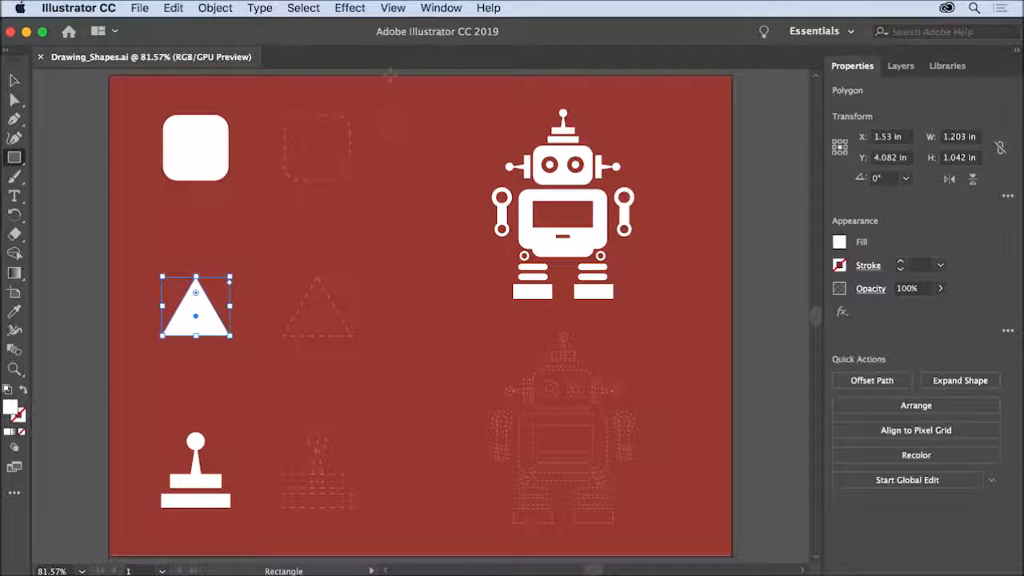
{"action": "left_click", "coordinate": [398, 10]}
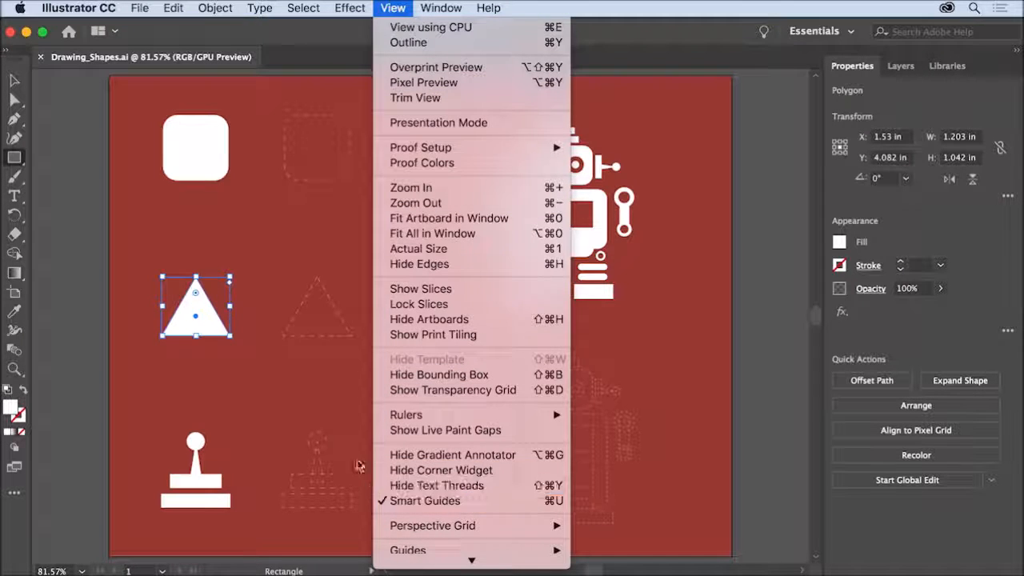
{"action": "left_click", "coordinate": [289, 186]}
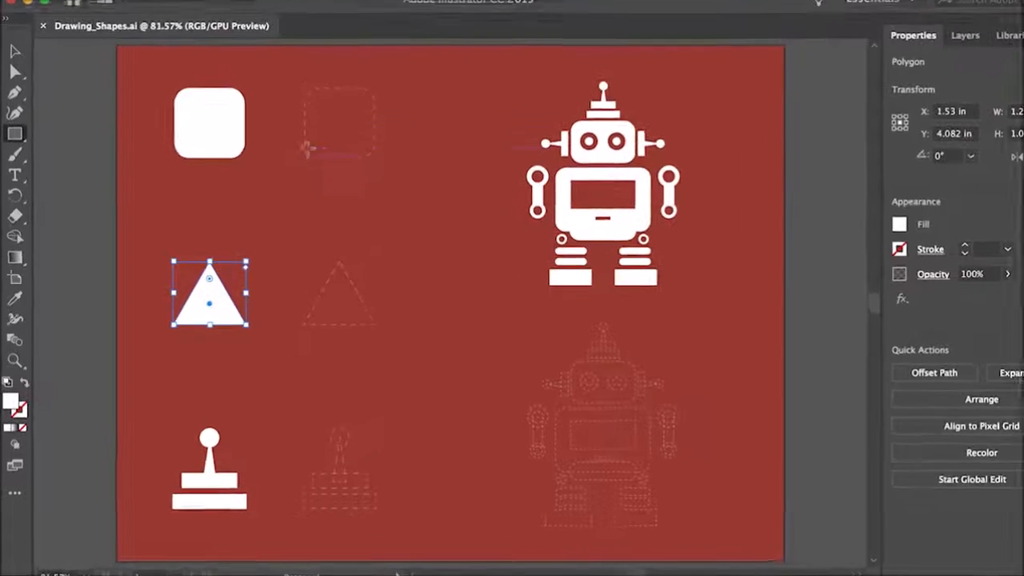
{"action": "left_click_drag", "start_coordinate": [332, 56], "coordinate": [444, 185]}
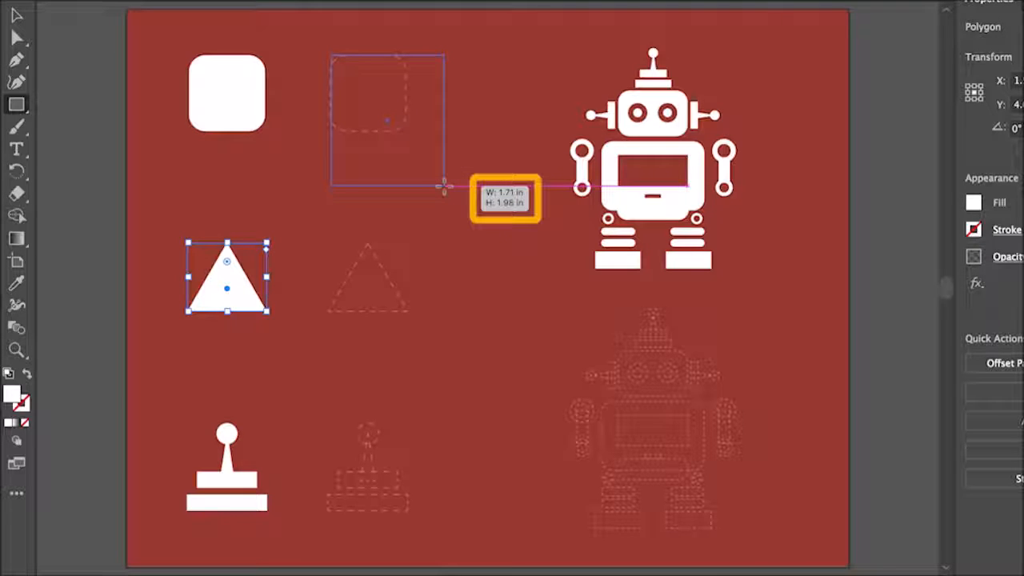
{"action": "left_click_drag", "start_coordinate": [444, 186], "coordinate": [448, 164]}
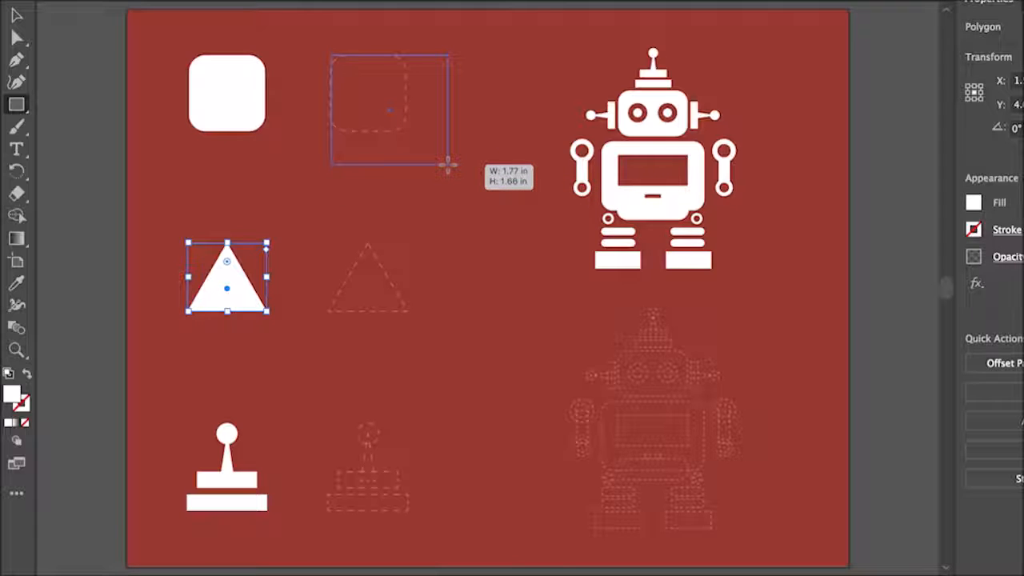
{"action": "left_click_drag", "start_coordinate": [448, 164], "coordinate": [448, 164]}
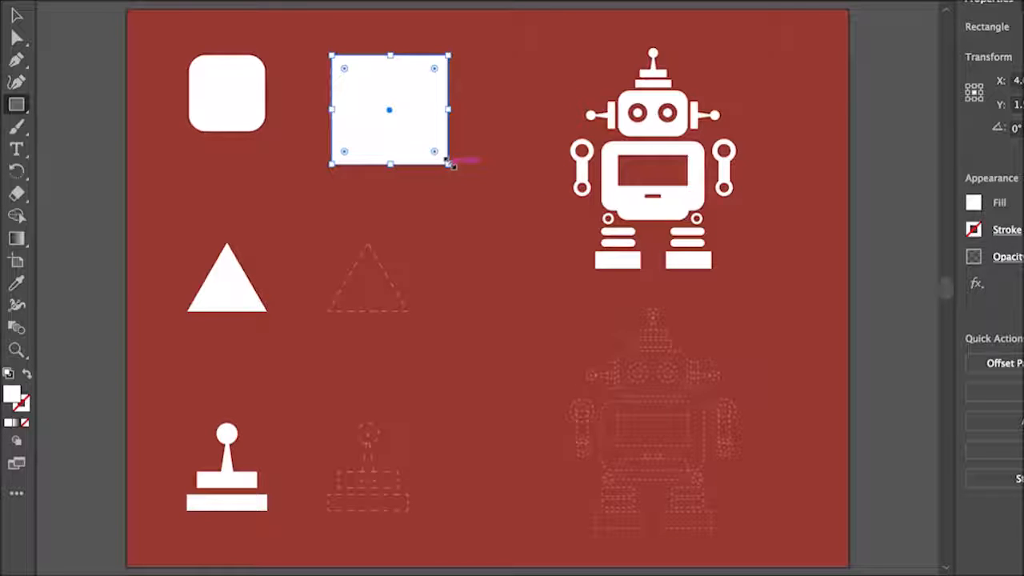
Resize the rectangle to a square of about 1.17 in and round all its corners to match the dashed outline.
{"action": "left_click_drag", "start_coordinate": [448, 158], "coordinate": [413, 133]}
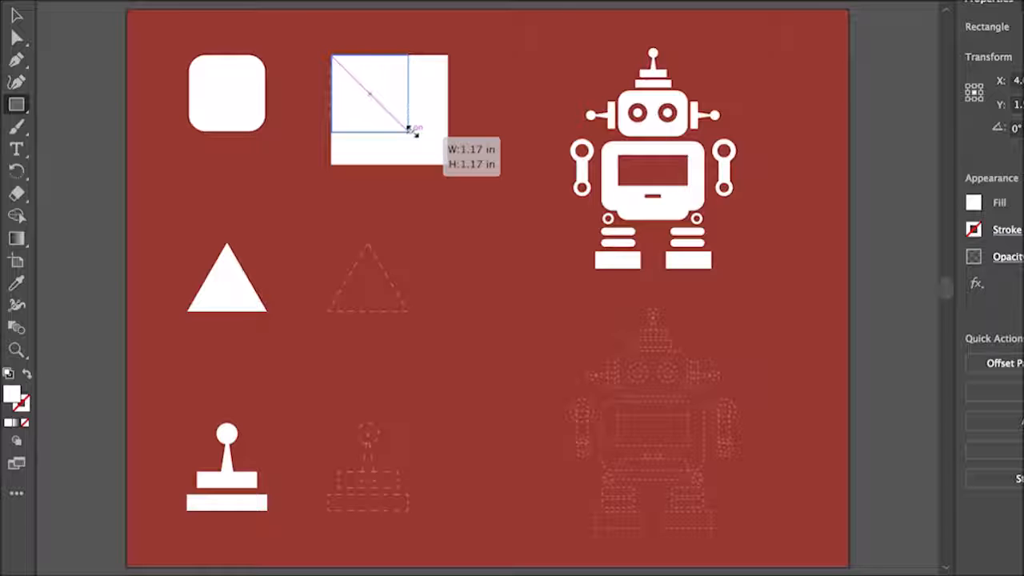
{"action": "left_click_drag", "start_coordinate": [415, 133], "coordinate": [416, 134]}
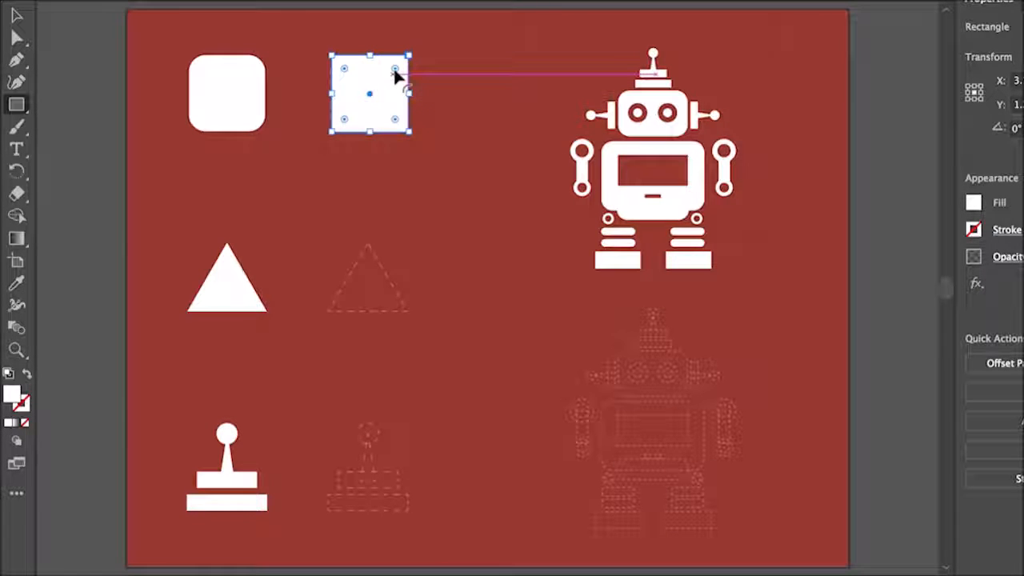
{"action": "mouse_move", "coordinate": [395, 70]}
{"action": "left_mouse_down"}
{"action": "mouse_move", "coordinate": [365, 84]}
{"action": "mouse_move", "coordinate": [392, 70]}
{"action": "left_mouse_up"}
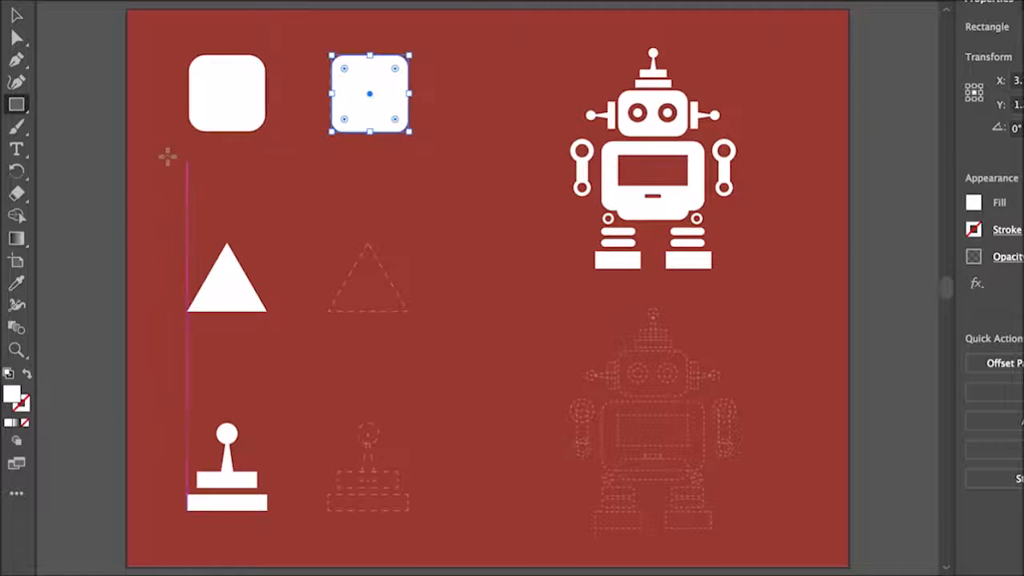
Draw an upright hexagon with the Polygon tool, centred on the dashed triangle.
{"action": "left_click", "coordinate": [18, 109]}
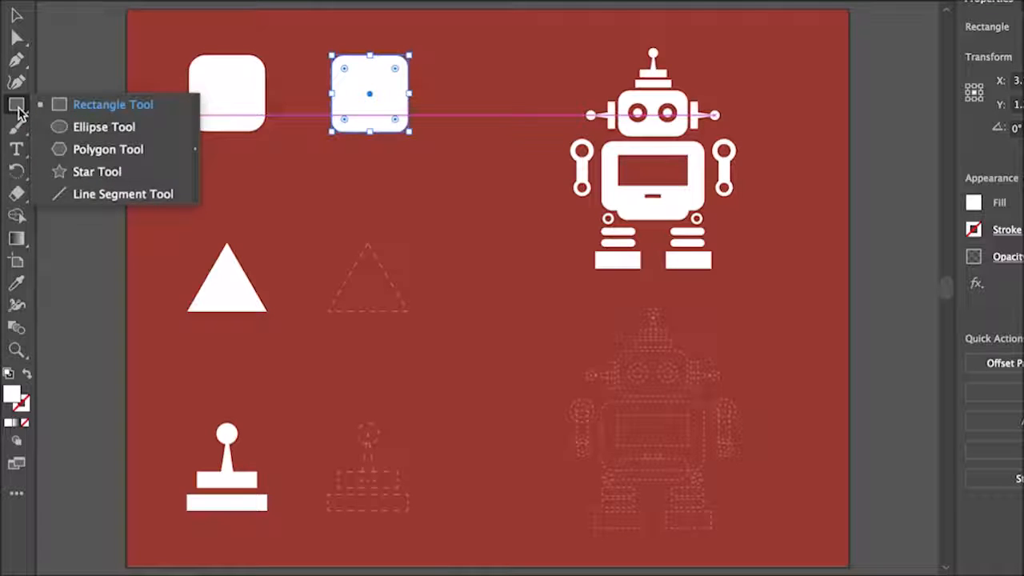
{"action": "left_click", "coordinate": [166, 151]}
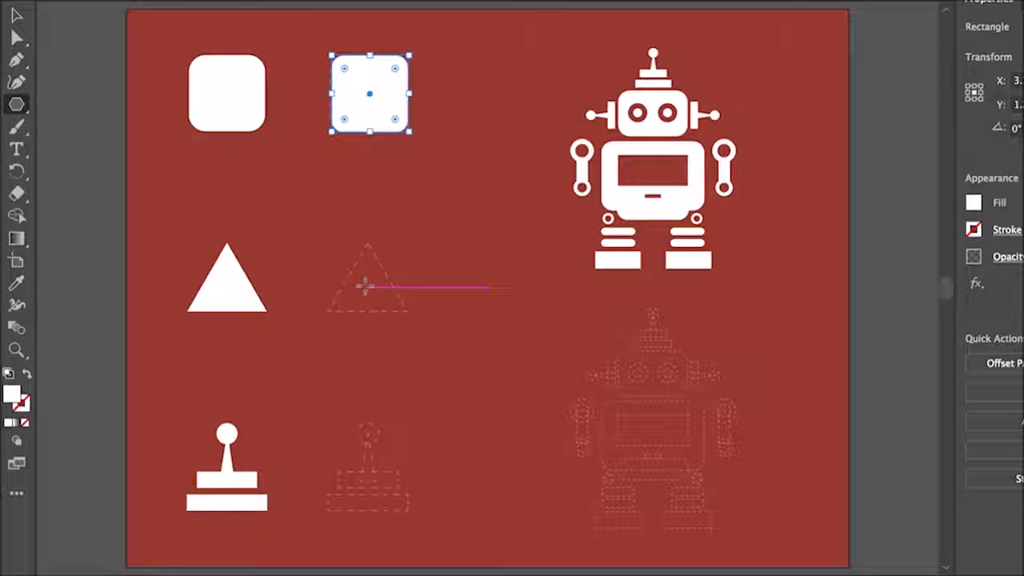
{"action": "left_click_drag", "start_coordinate": [366, 286], "coordinate": [417, 329]}
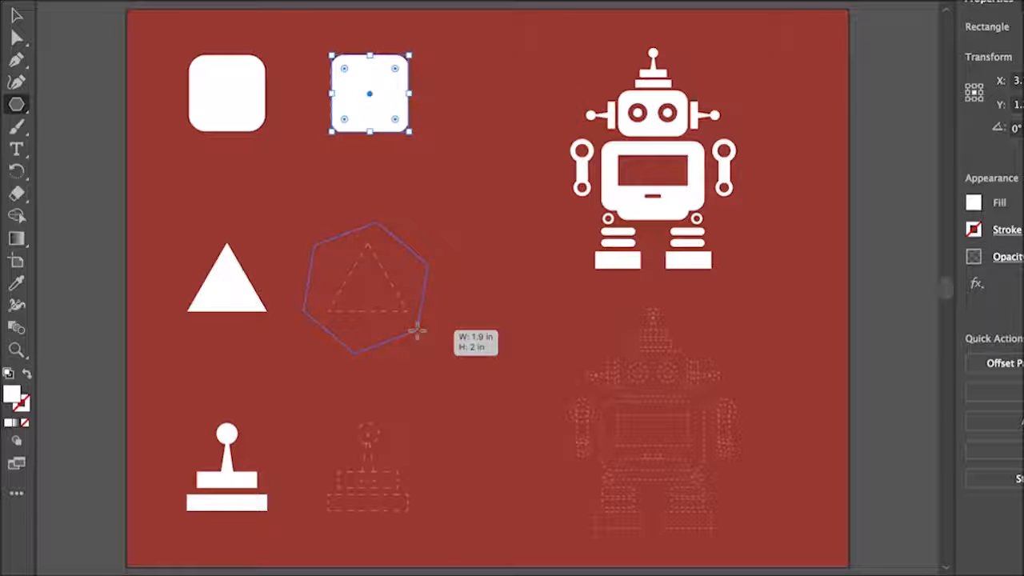
{"action": "left_click_drag", "start_coordinate": [417, 330], "coordinate": [417, 330]}
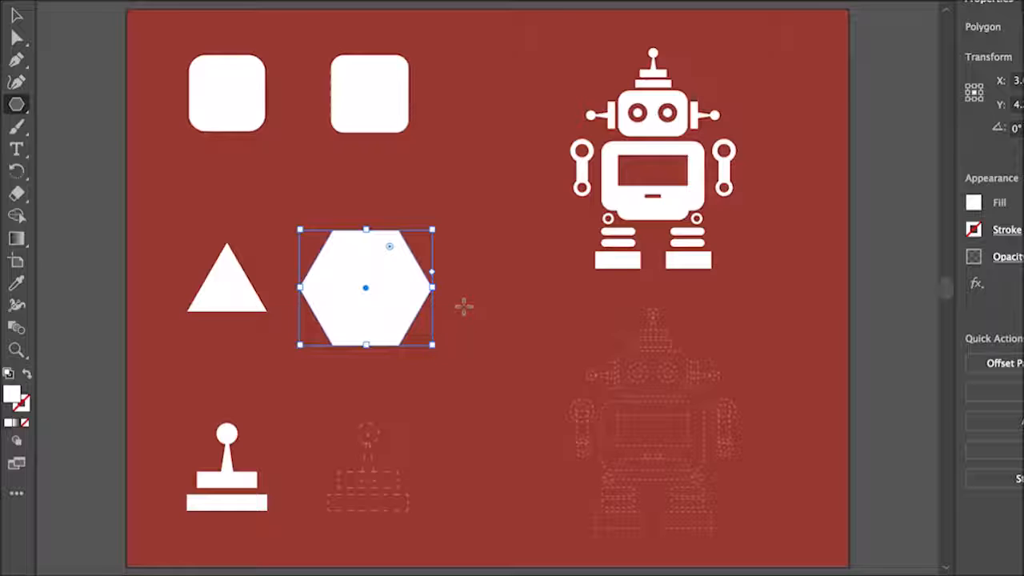
Reduce the hexagon to three sides and move the resulting triangle to about X 3.81 in, Y 4.09 in.
{"action": "left_click", "coordinate": [432, 273]}
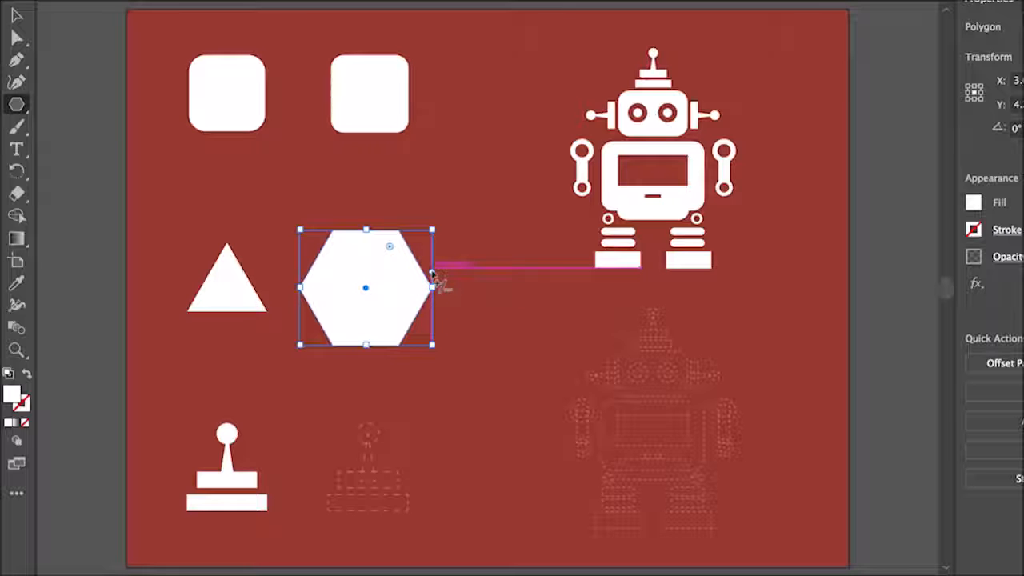
{"action": "left_click_drag", "start_coordinate": [432, 274], "coordinate": [432, 244]}
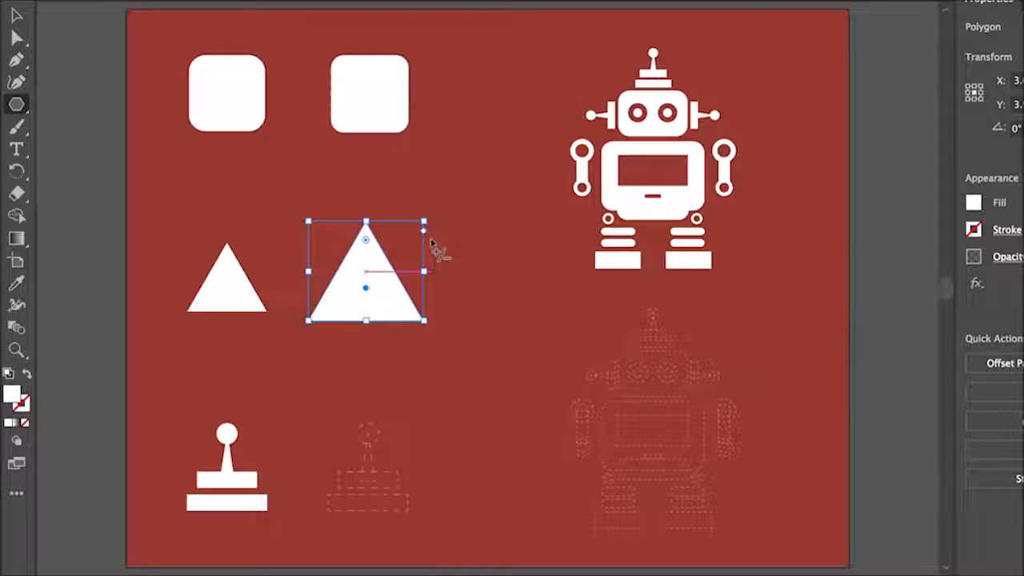
{"action": "left_click_drag", "start_coordinate": [366, 288], "coordinate": [378, 294]}
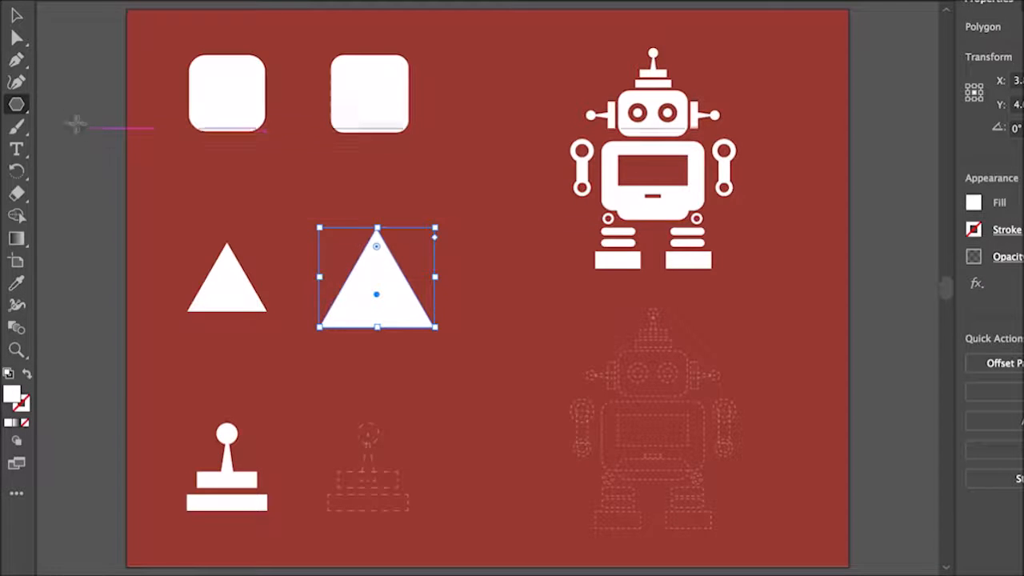
Draw a circle about 0.4 in across with the Ellipse tool at the top of the dashed joystick outline.
{"action": "left_click", "coordinate": [14, 106]}
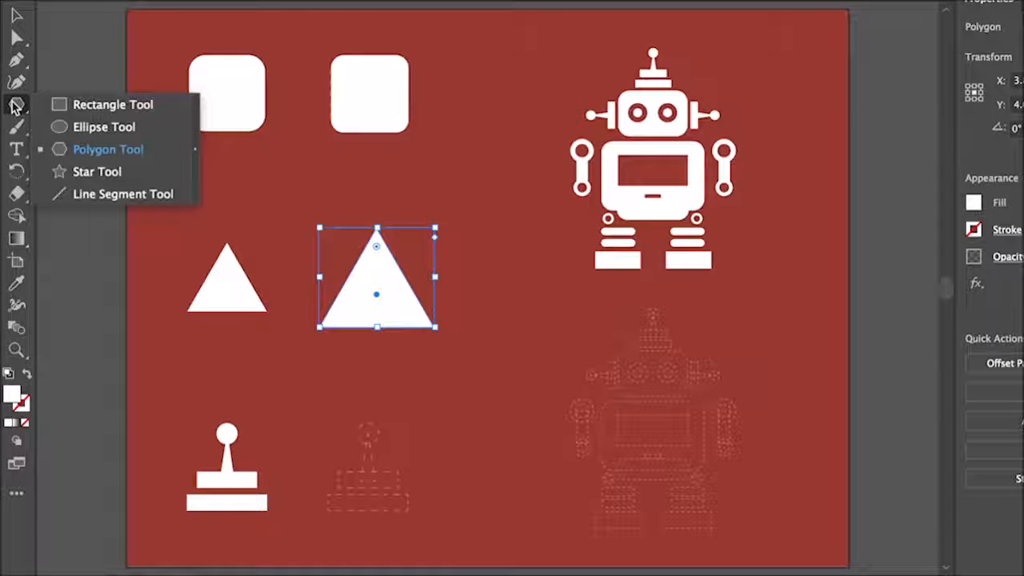
{"action": "left_click", "coordinate": [149, 129]}
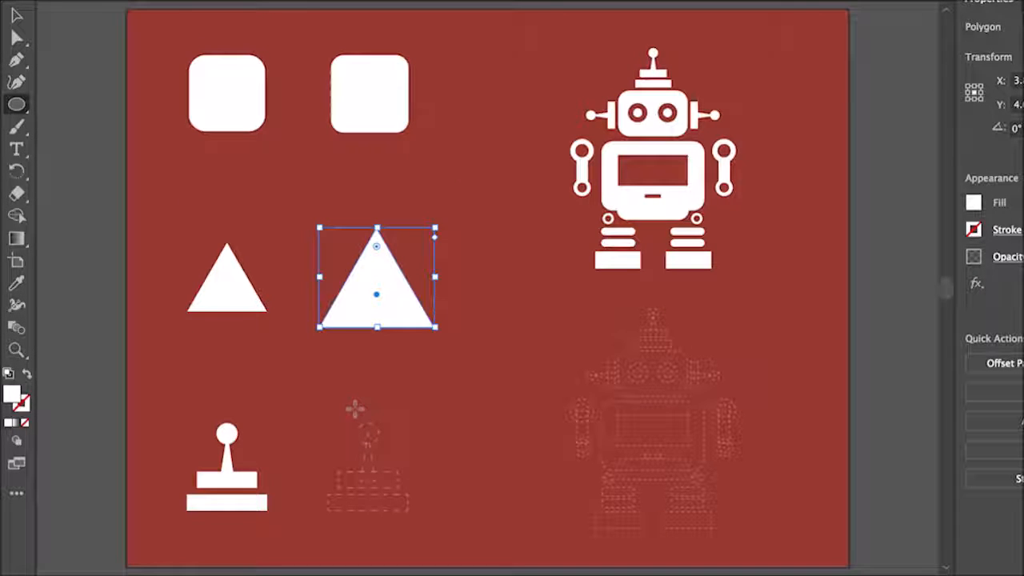
{"action": "left_click_drag", "start_coordinate": [356, 408], "coordinate": [393, 454]}
{"action": "left_click_drag", "start_coordinate": [393, 453], "coordinate": [379, 430]}
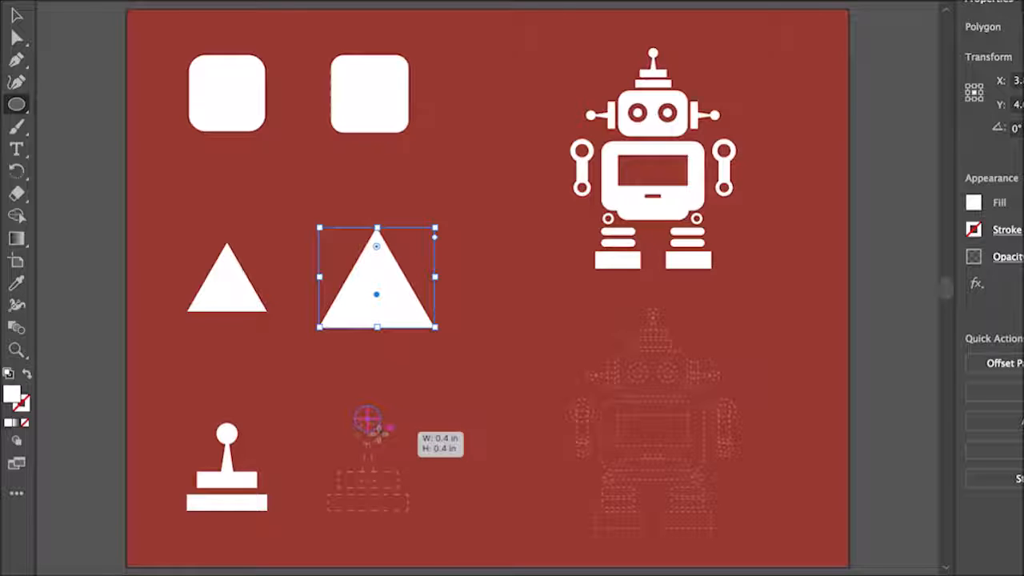
{"action": "left_click_drag", "start_coordinate": [383, 429], "coordinate": [383, 428]}
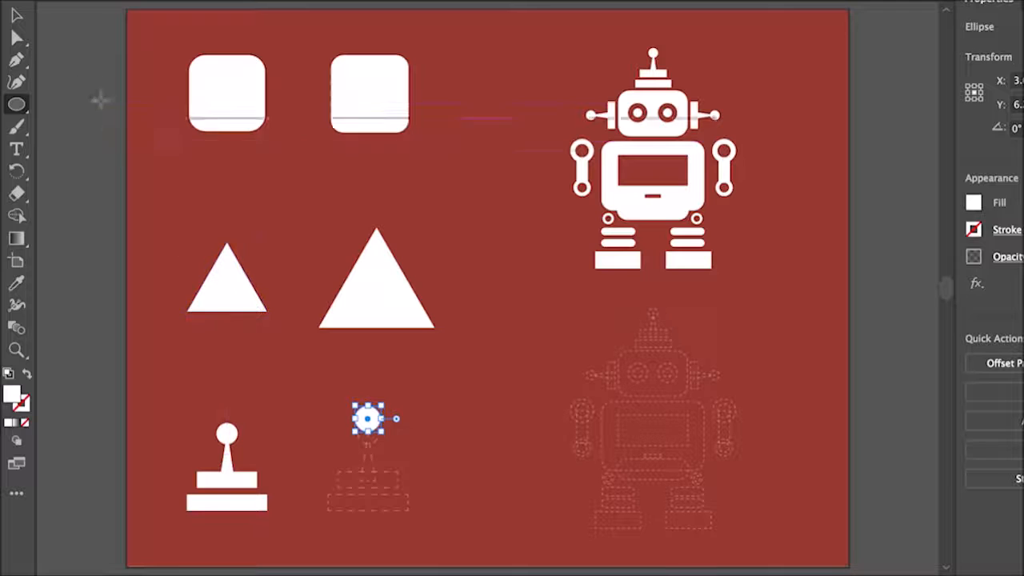
Duplicate the large triangle by copying and pasting it.
{"action": "left_click", "coordinate": [16, 15]}
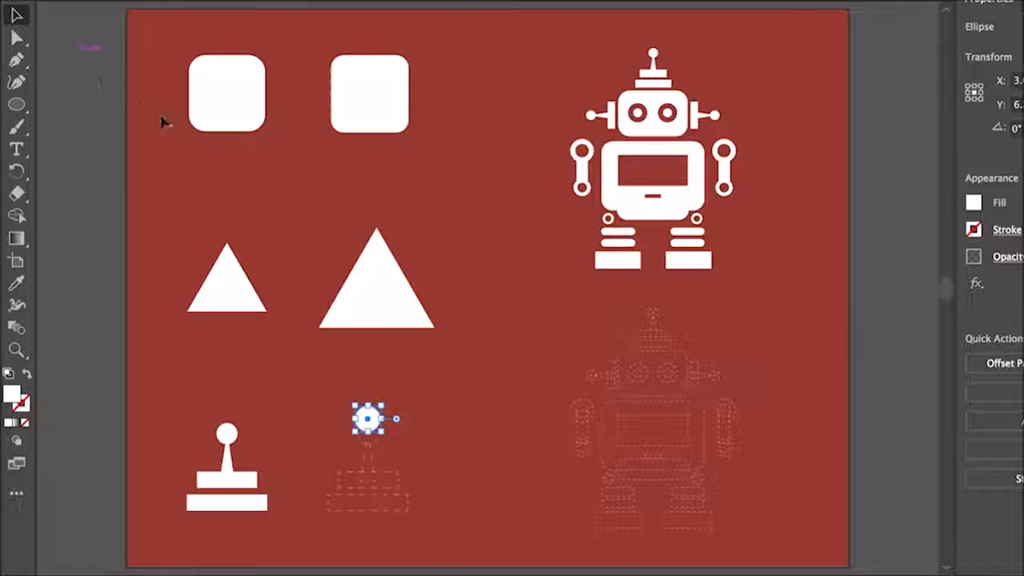
{"action": "left_click", "coordinate": [366, 296]}
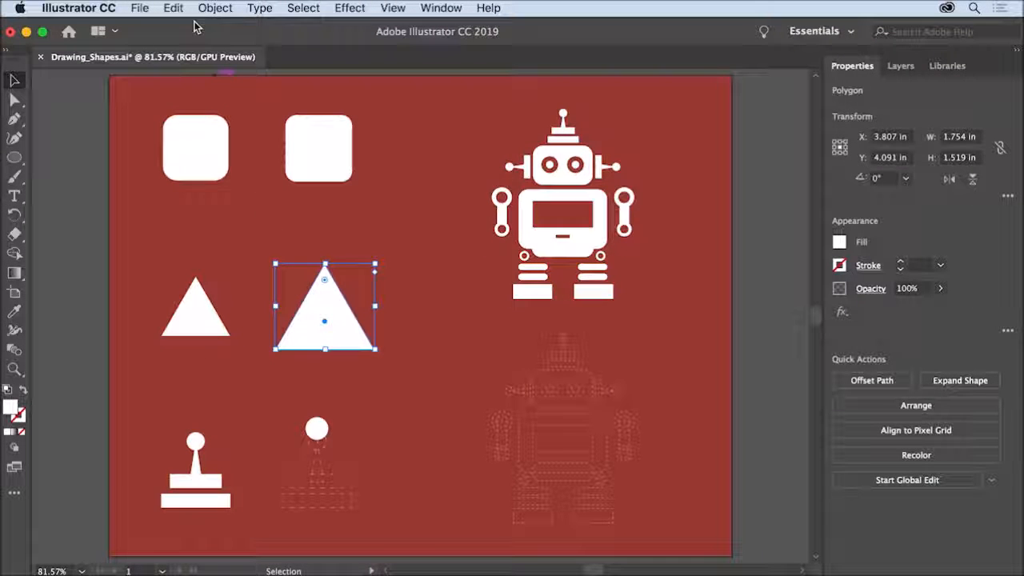
{"action": "left_click", "coordinate": [174, 8]}
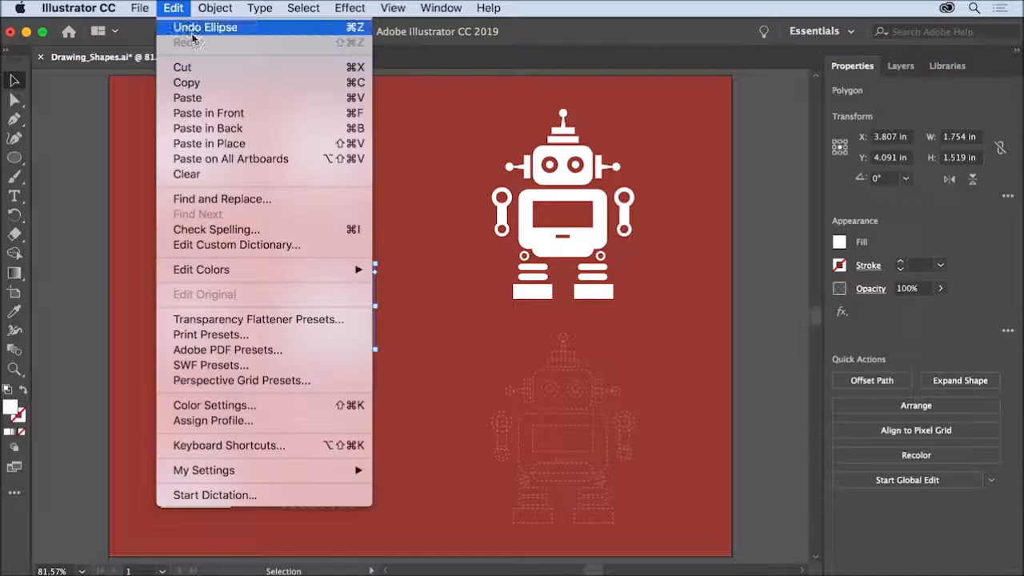
{"action": "left_click", "coordinate": [213, 83]}
{"action": "left_click", "coordinate": [186, 9]}
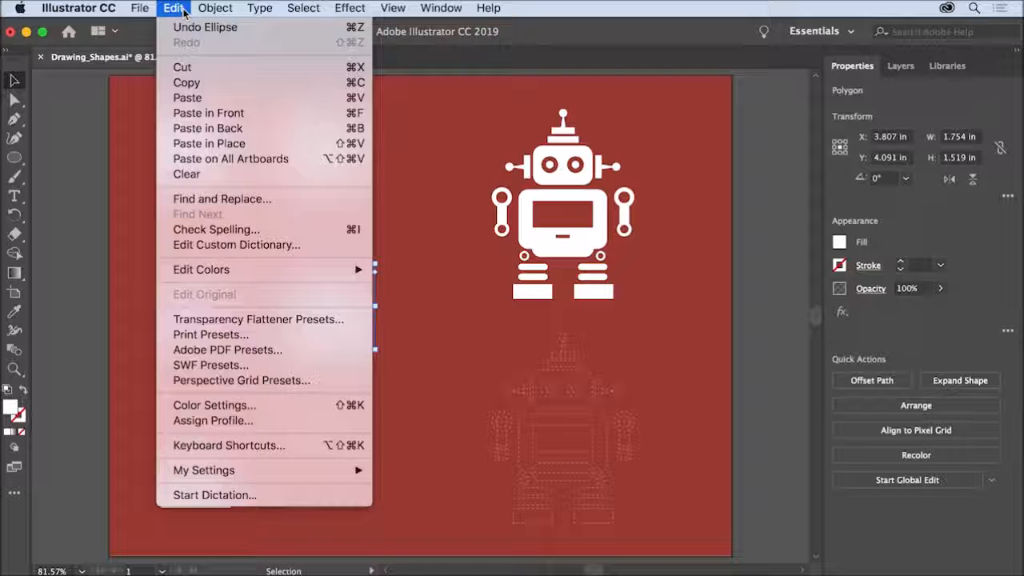
{"action": "left_click", "coordinate": [218, 98]}
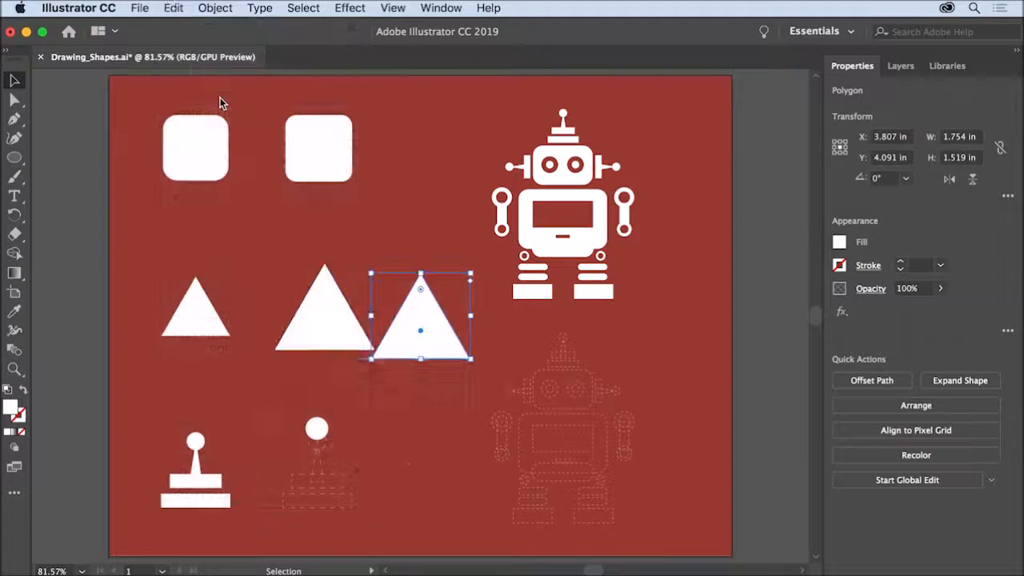
Move the pasted triangle onto the dashed joystick, resize it to about 0.44 in wide and 0.91 in high, and centre it under the circle.
{"action": "left_click_drag", "start_coordinate": [423, 320], "coordinate": [371, 460]}
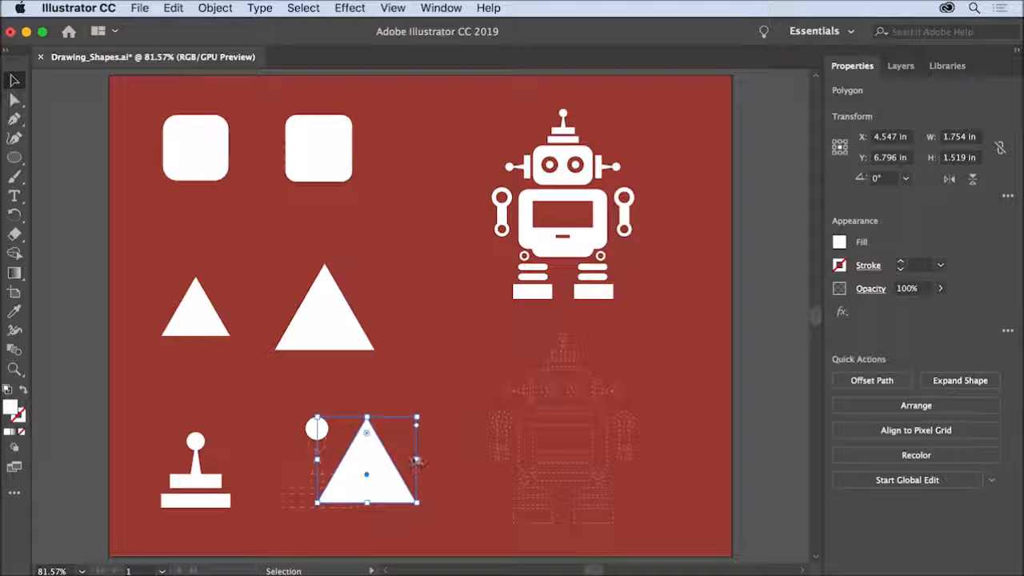
{"action": "left_click_drag", "start_coordinate": [418, 461], "coordinate": [344, 462]}
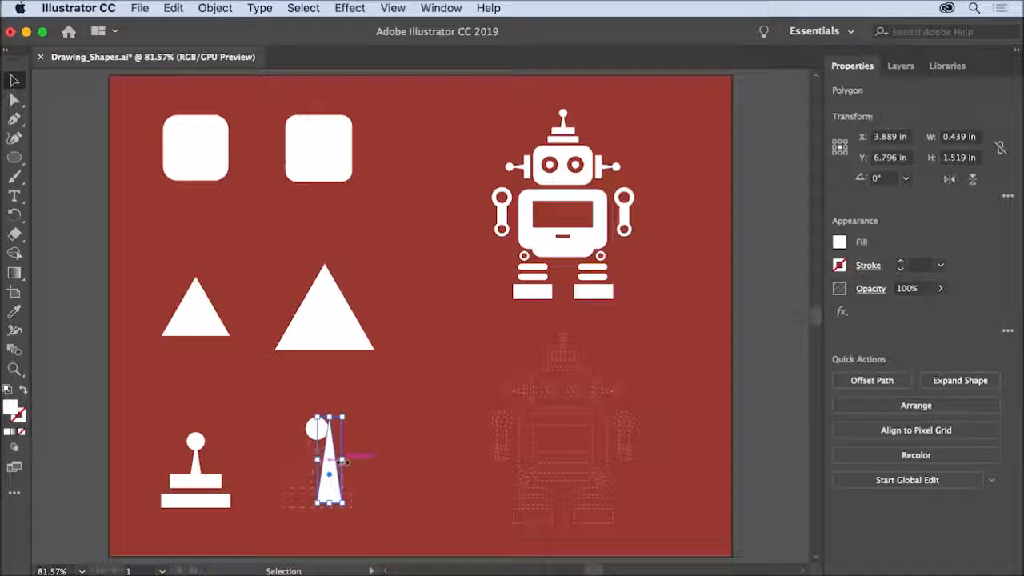
{"action": "left_click_drag", "start_coordinate": [330, 418], "coordinate": [318, 471]}
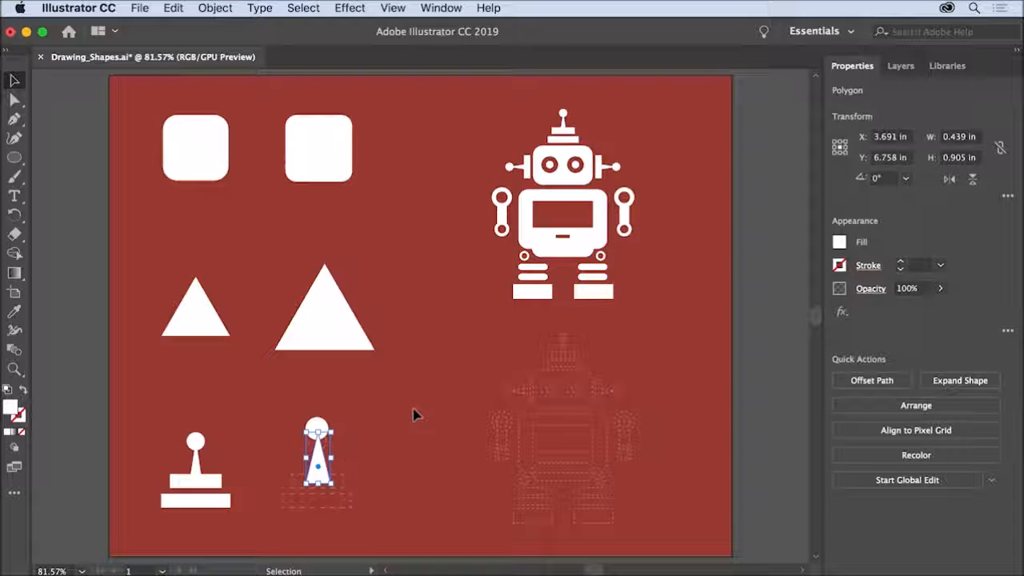